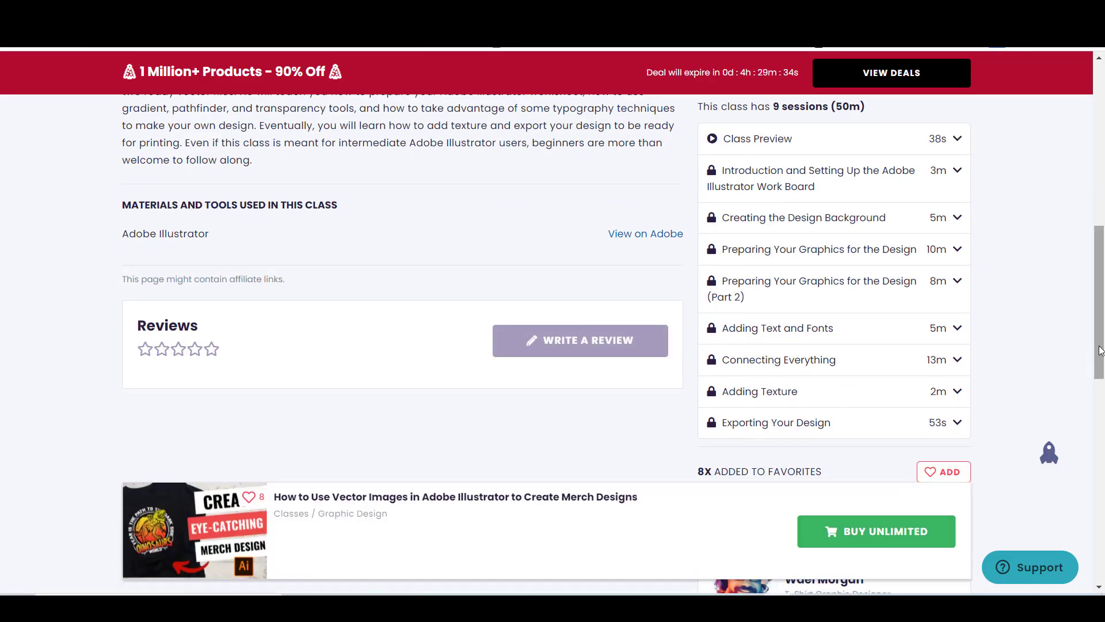
left_click_drag(1100, 350, 1098, 216)
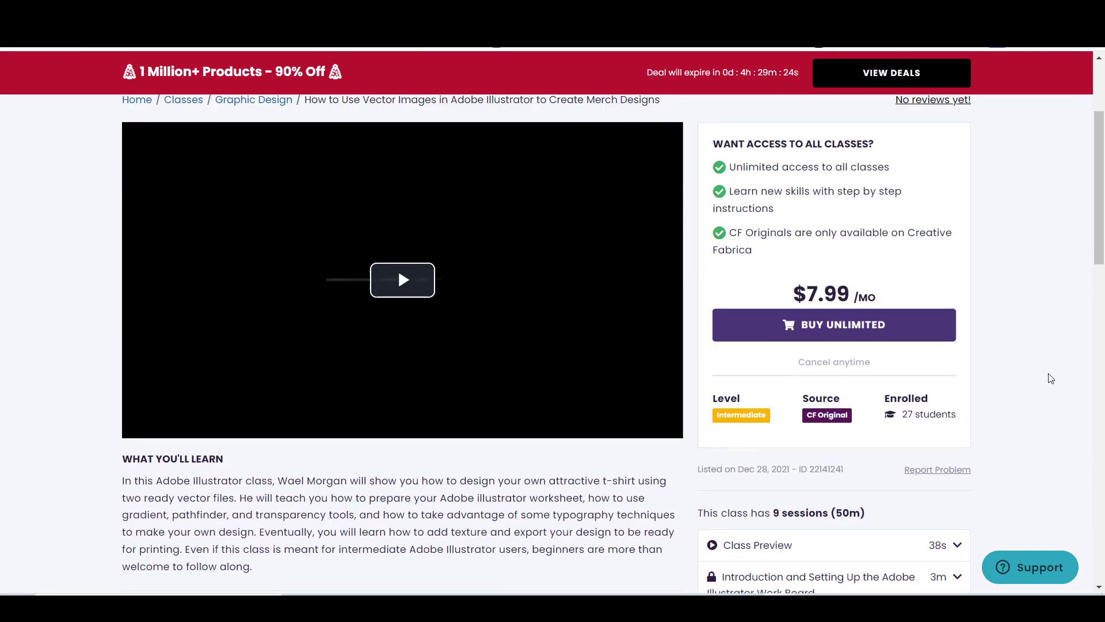
left_click_drag(1099, 187, 1099, 328)
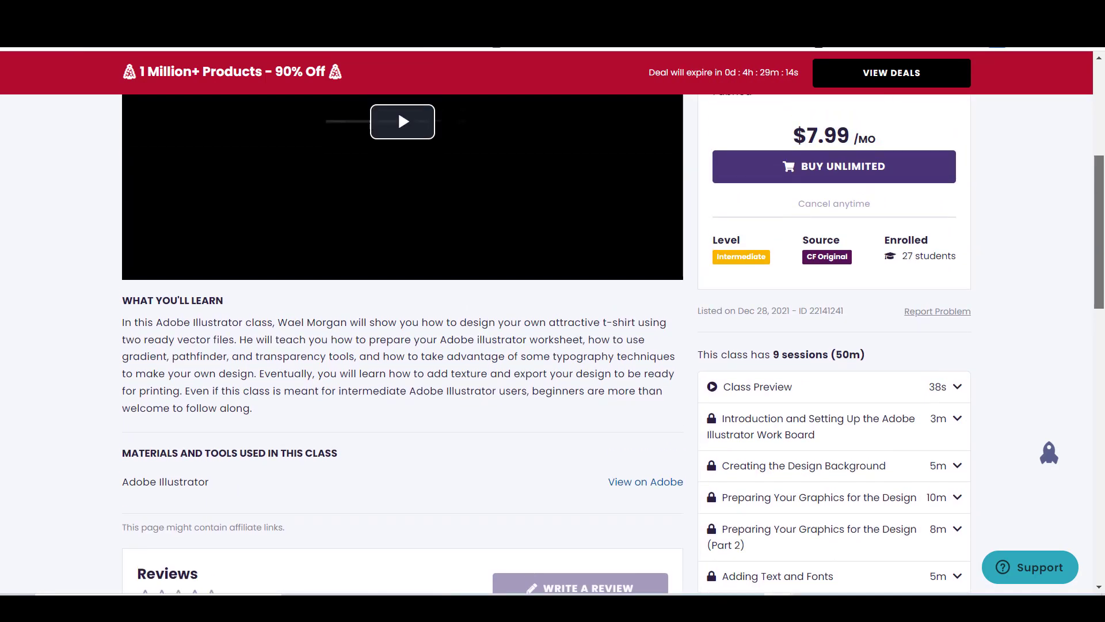